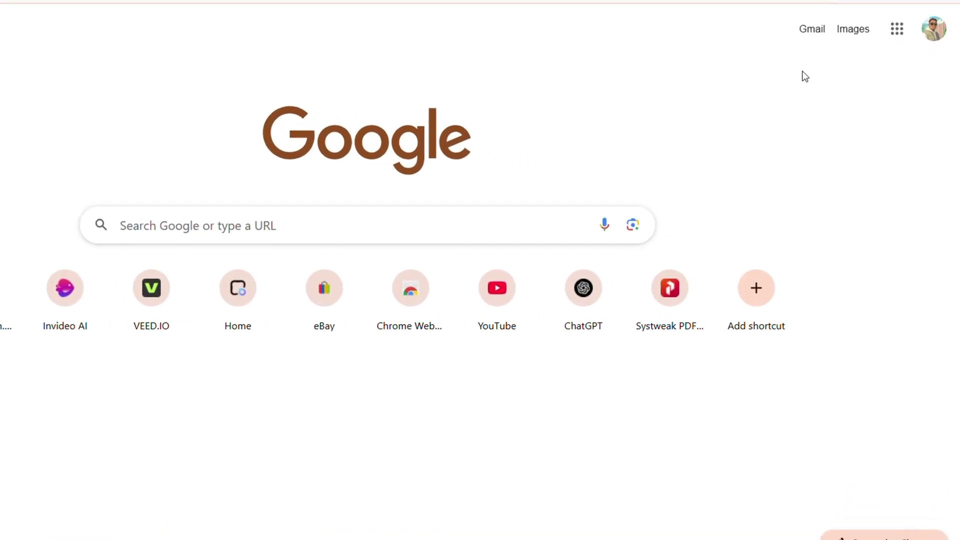
# Step: Open the Google apps grid in Chrome and scroll the panel down to Sheets
pyautogui.click(898, 31)
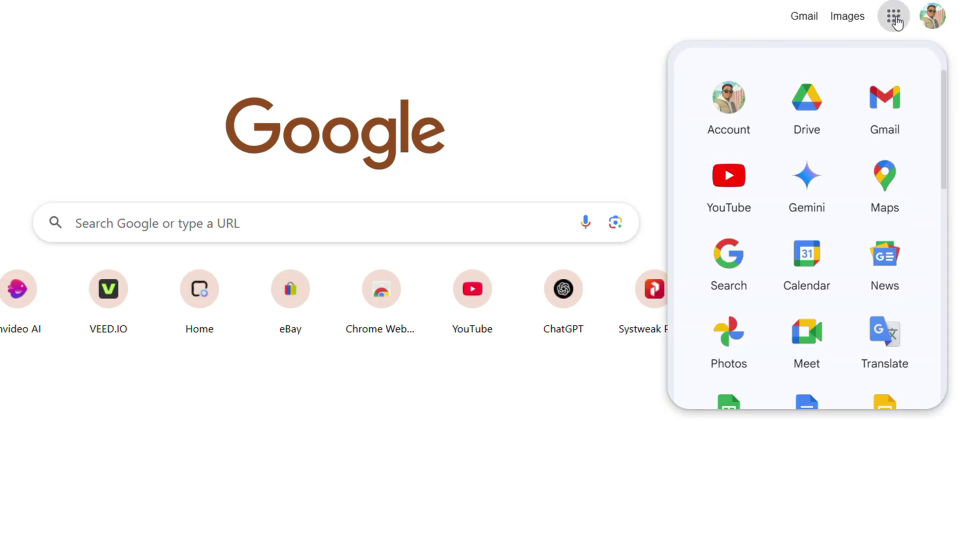
pyautogui.scroll(-5, 807, 210)
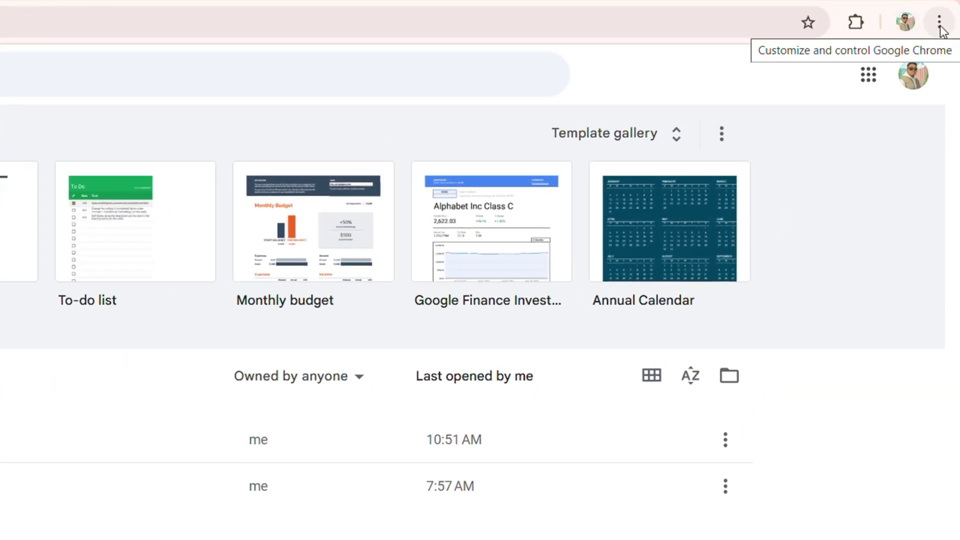
# Step: Install the Google Sheets page as an app named Sheets from Chrome's Cast, save, and share menu
pyautogui.click(940, 26)
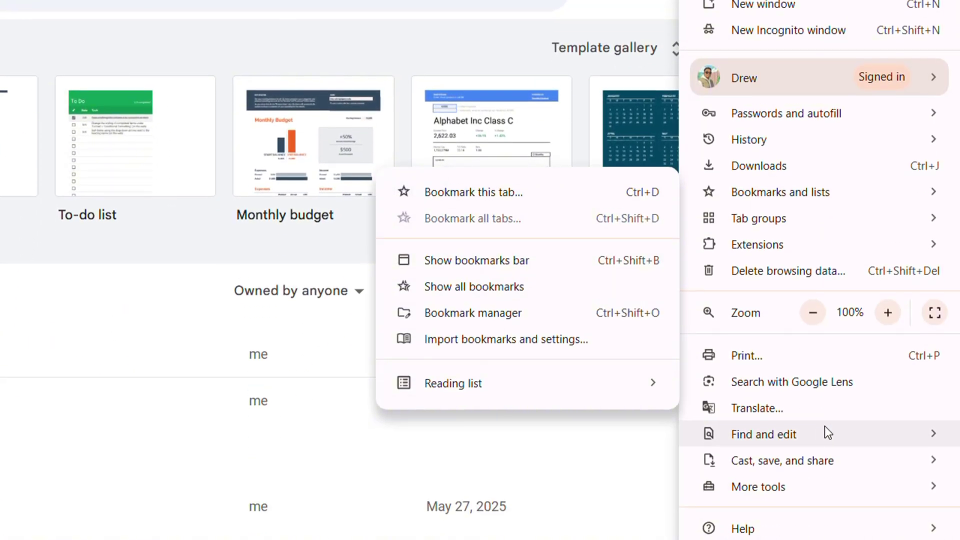
pyautogui.moveTo(795, 427)
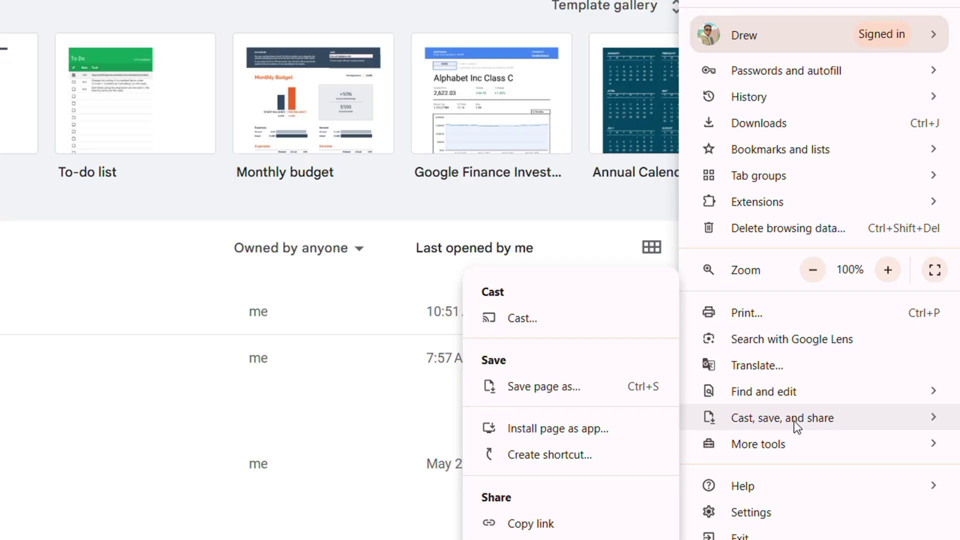
pyautogui.click(554, 431)
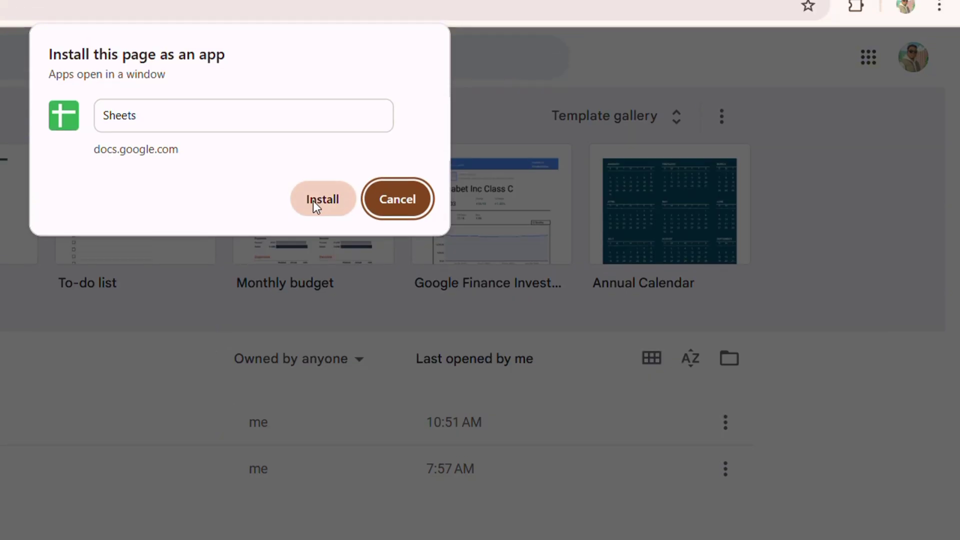
pyautogui.click(313, 200)
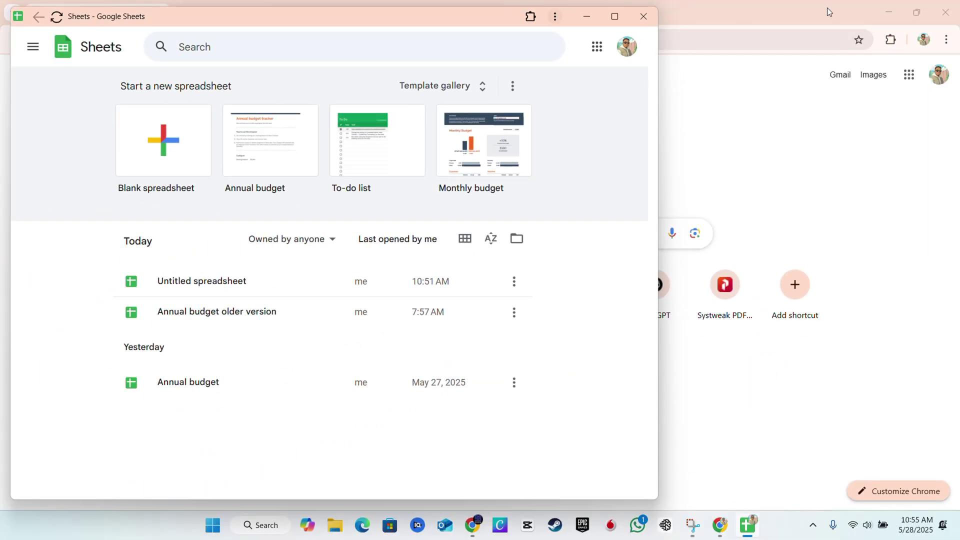
# Step: Minimize Chrome, close the Sheets window, and relaunch Sheets from its desktop shortcut
pyautogui.click(888, 12)
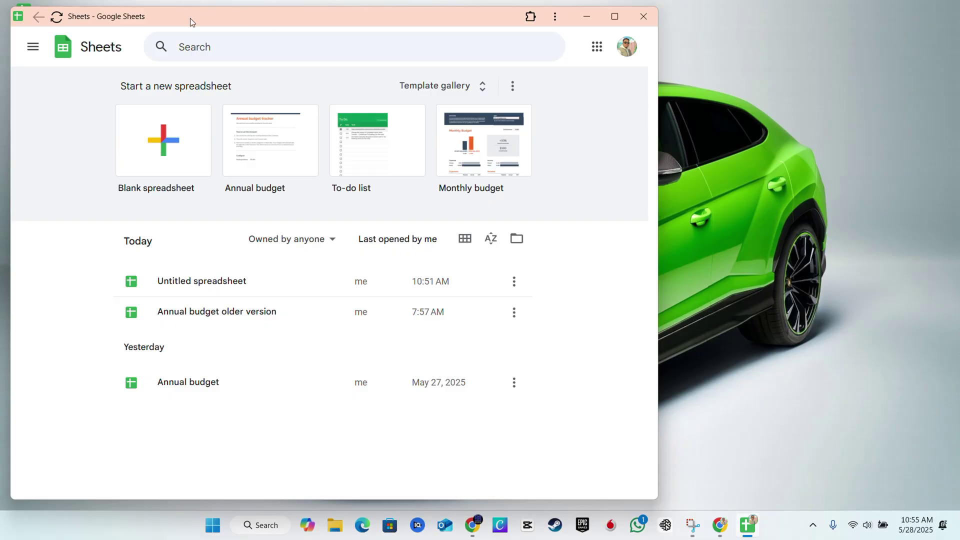
pyautogui.moveTo(191, 18); pyautogui.dragTo(256, 39)
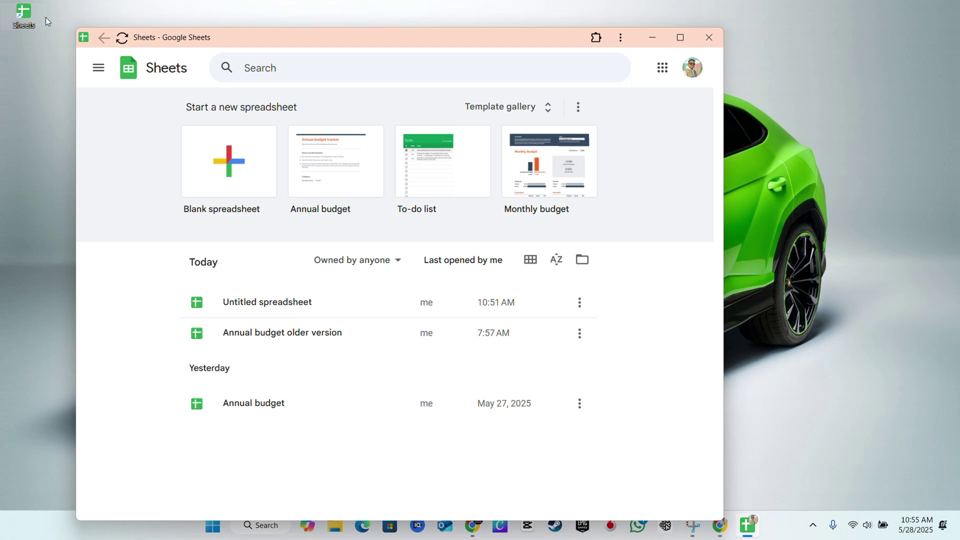
pyautogui.click(709, 38)
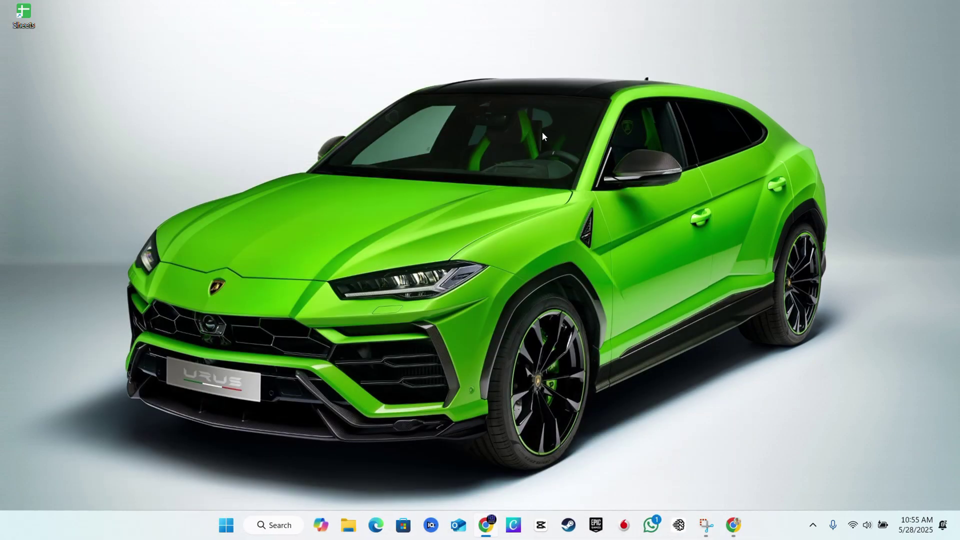
pyautogui.doubleClick(27, 27)
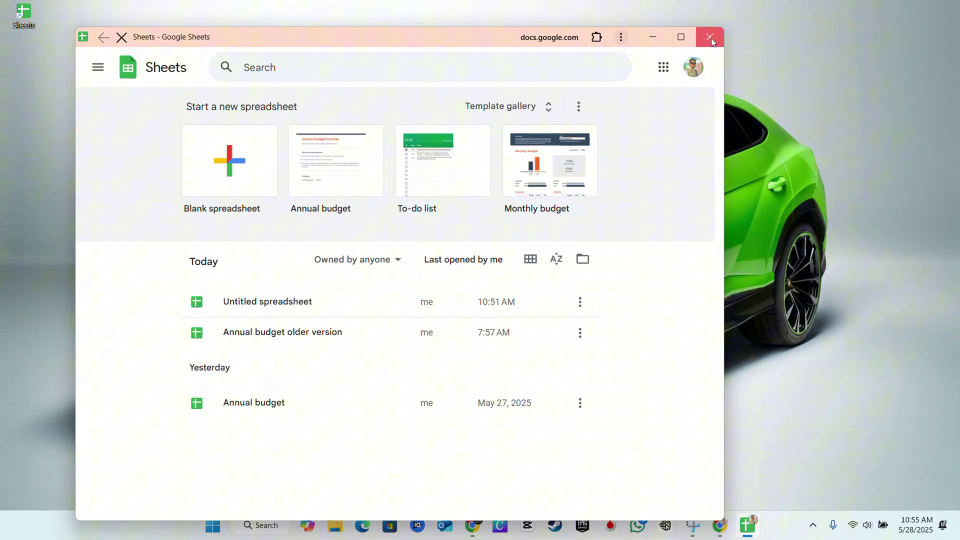
# Step: Close Sheets and reopen it by searching 'sheet' in the Start menu
pyautogui.click(711, 38)
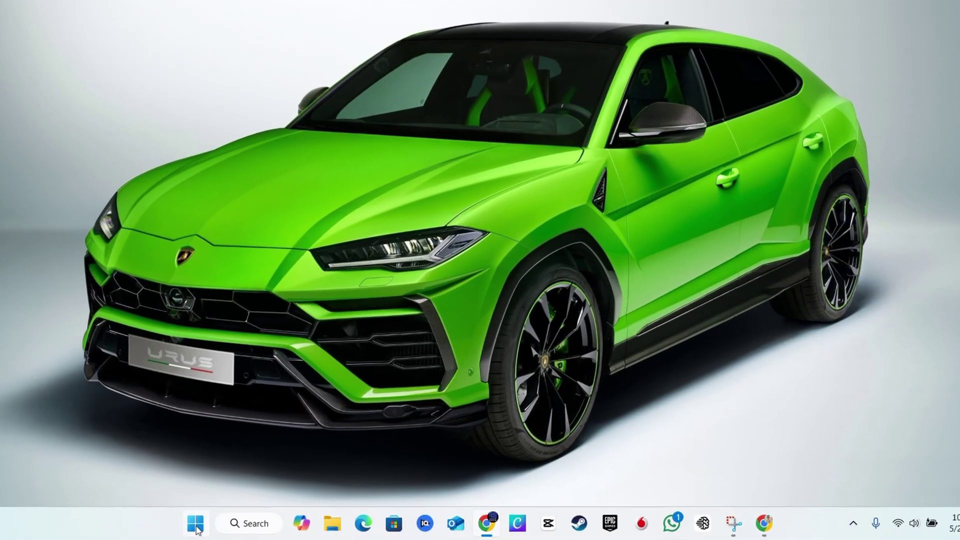
pyautogui.click(198, 527)
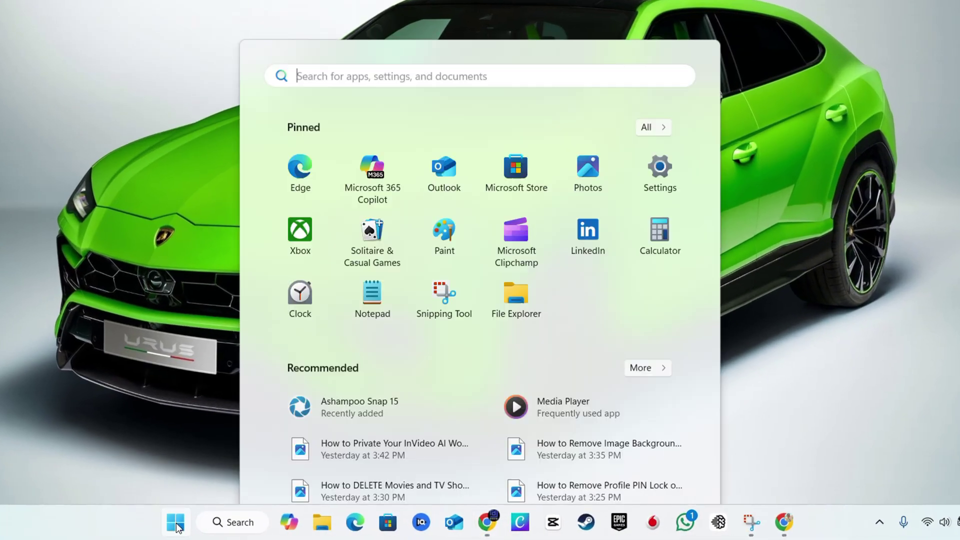
pyautogui.write('sheet')
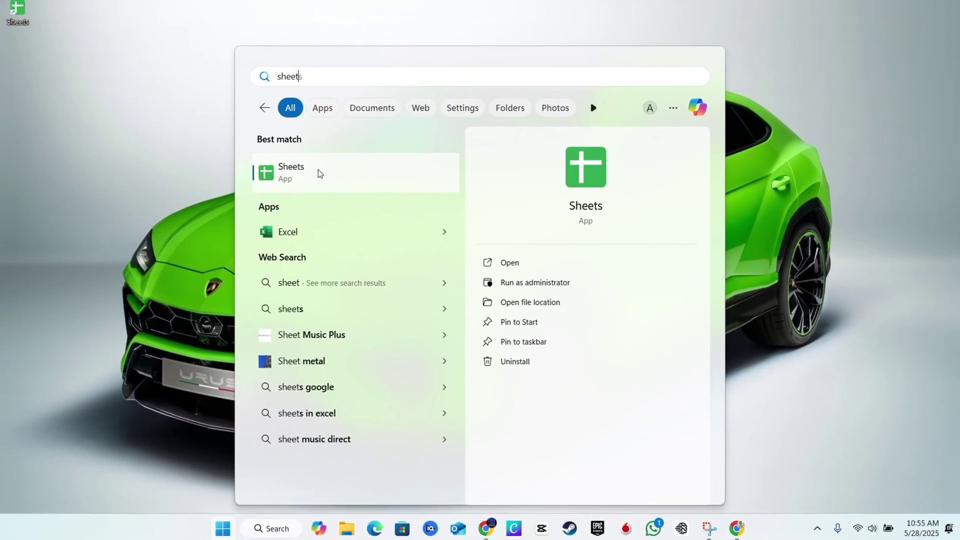
pyautogui.click(302, 176)
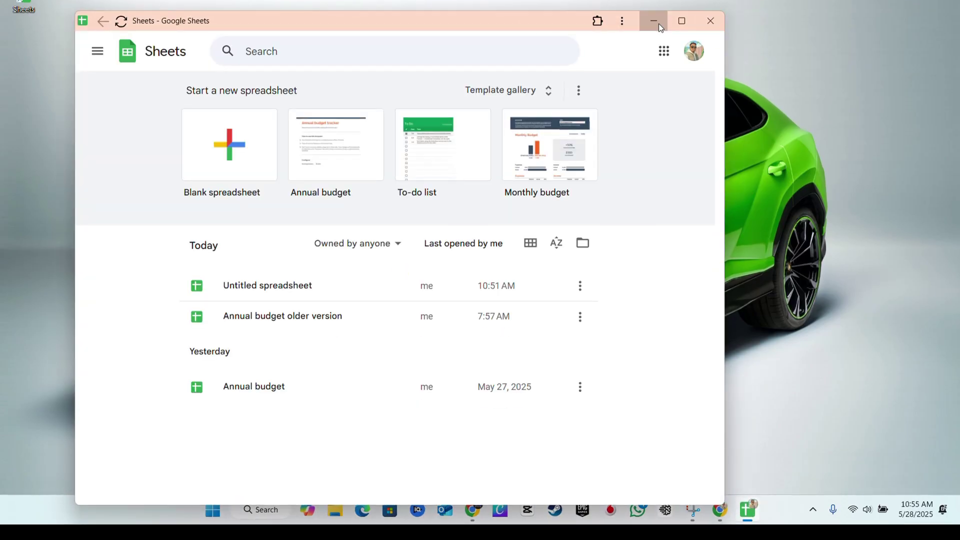
# Step: Pin the Sheets app to the taskbar, close it, and reopen it from the pinned icon
pyautogui.click(659, 23)
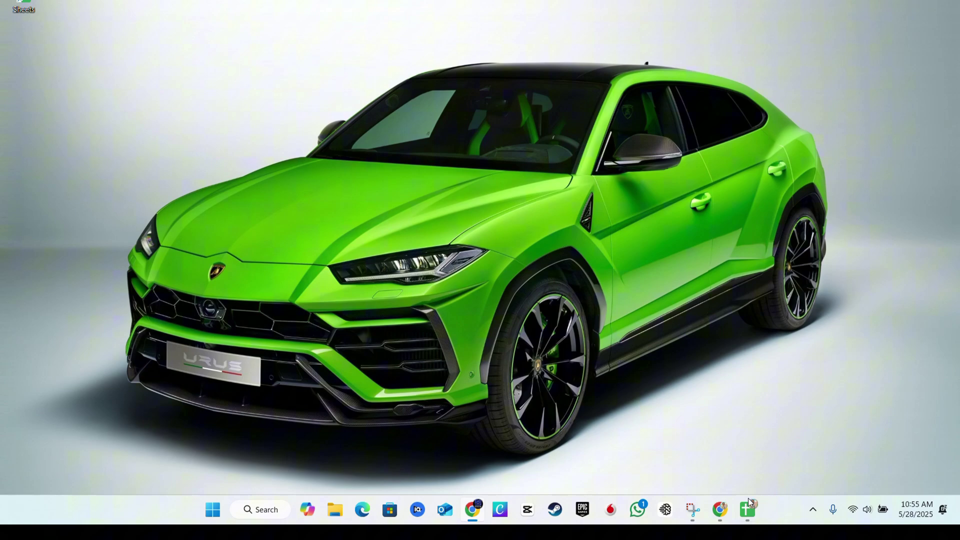
pyautogui.rightClick(752, 514)
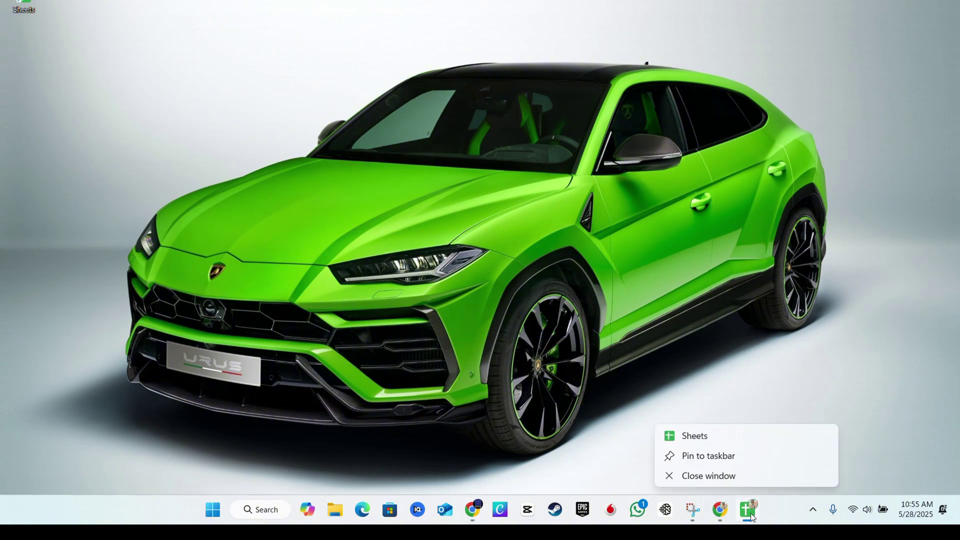
pyautogui.click(720, 458)
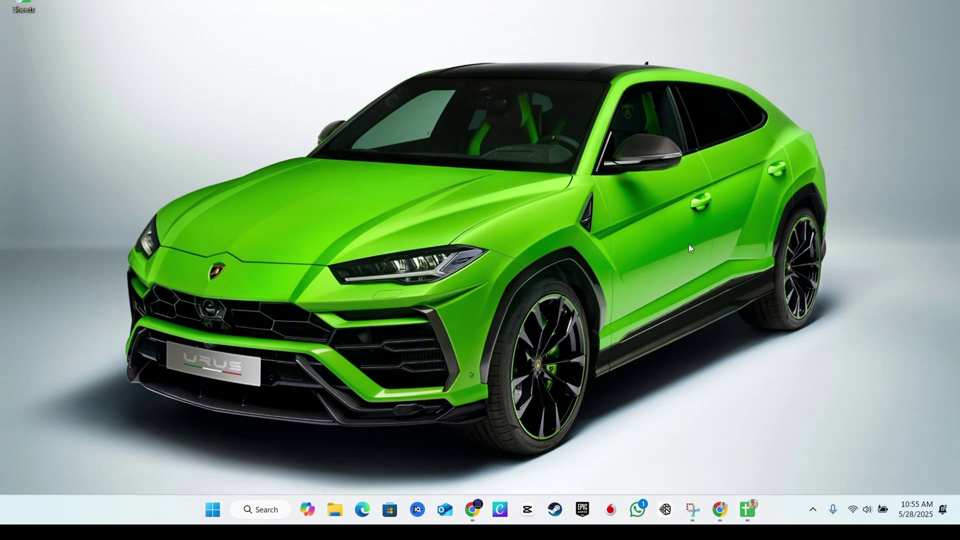
pyautogui.click(752, 521)
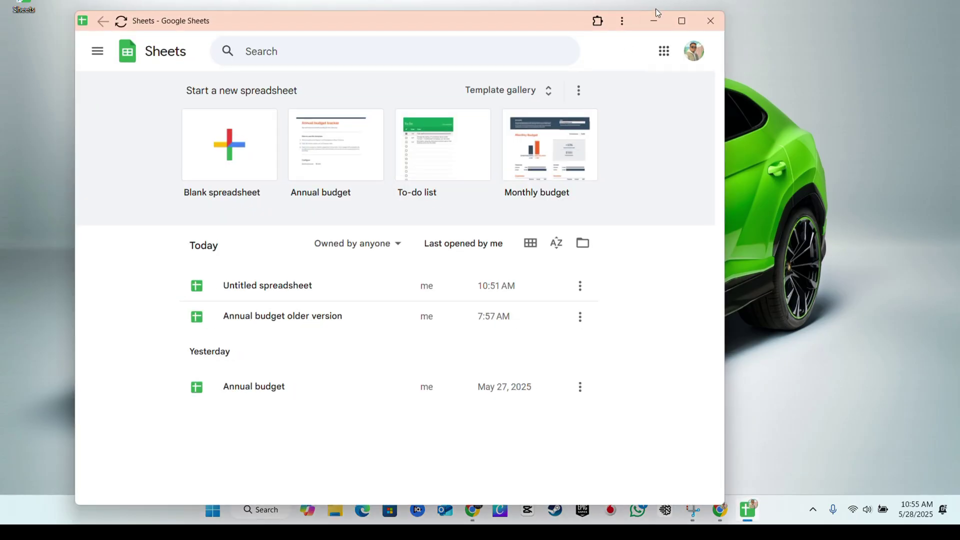
pyautogui.click(707, 20)
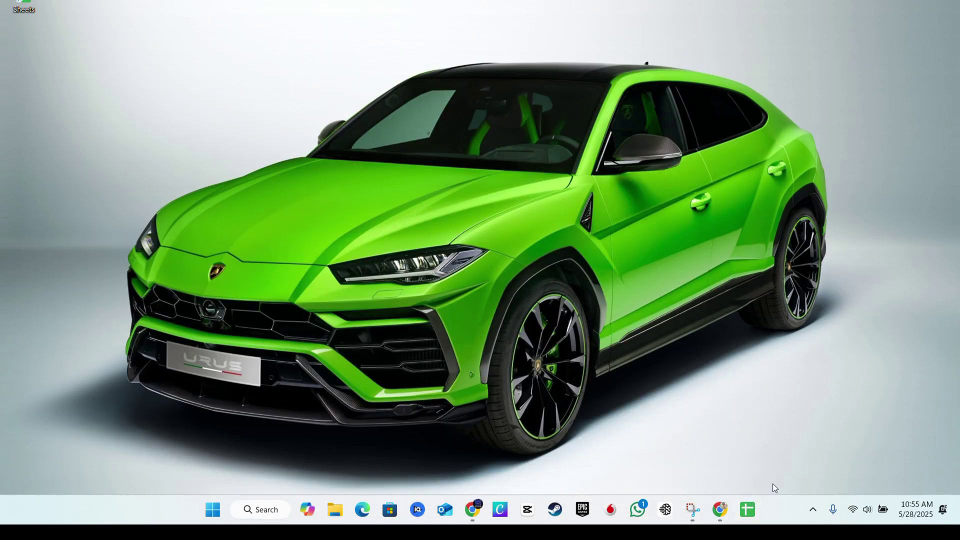
pyautogui.click(751, 513)
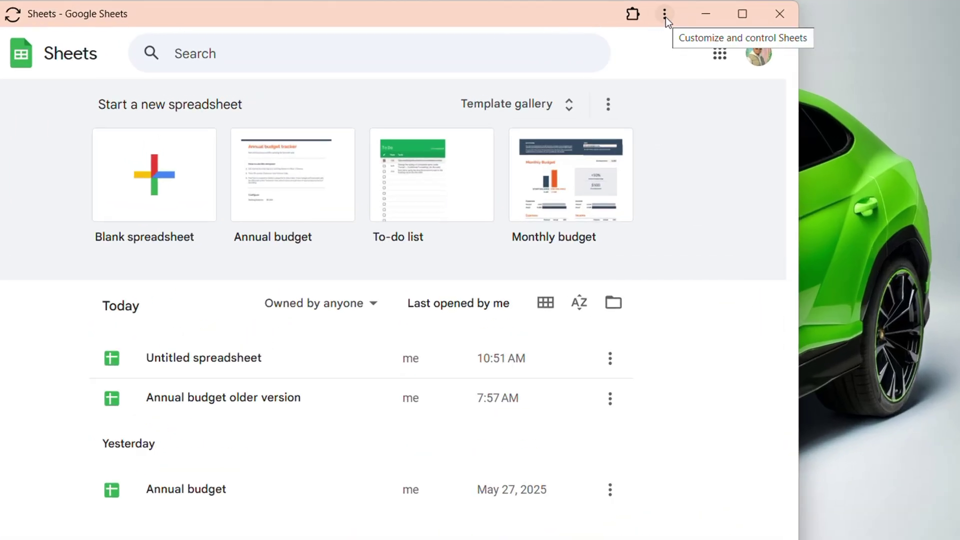
# Step: Close the Sheets app window and go to Installed apps from the Start button's right-click menu
pyautogui.click(665, 15)
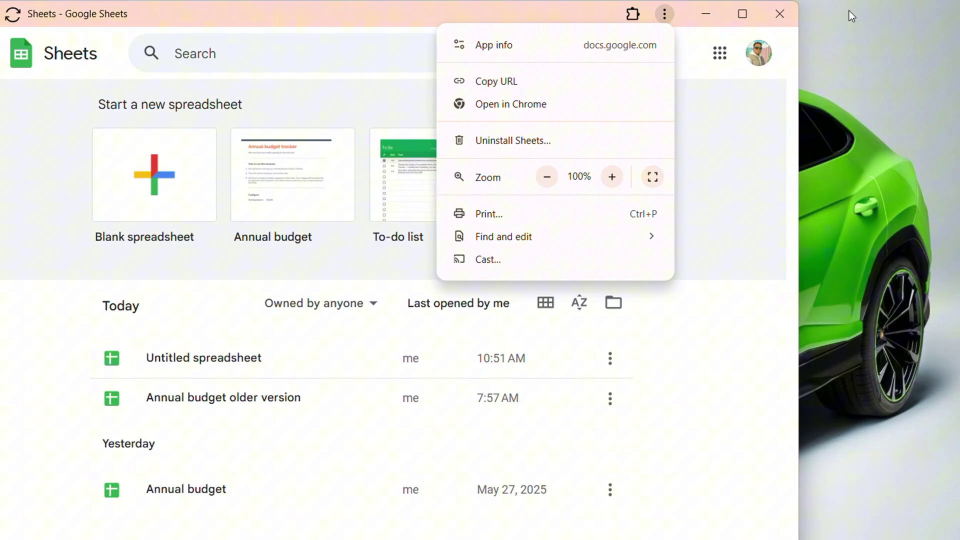
pyautogui.click(754, 21)
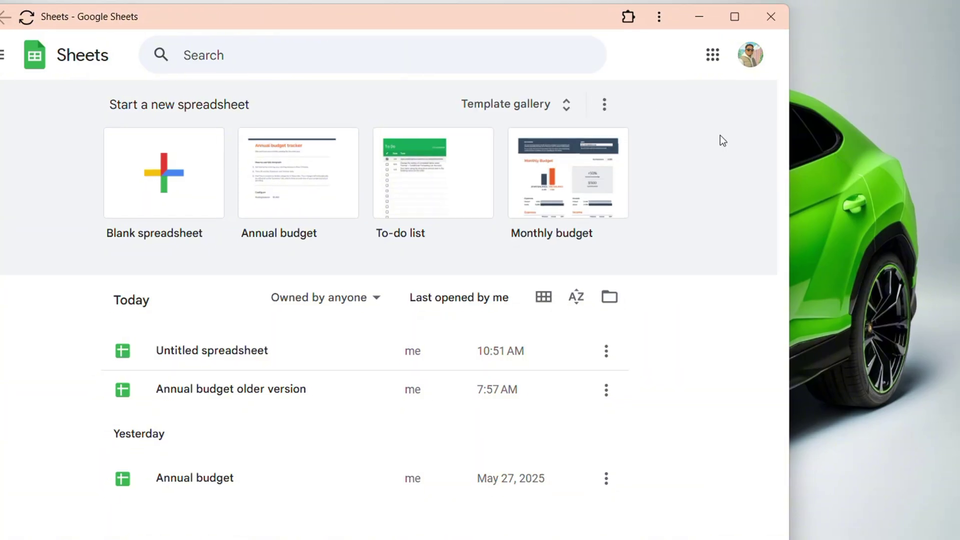
pyautogui.click(780, 14)
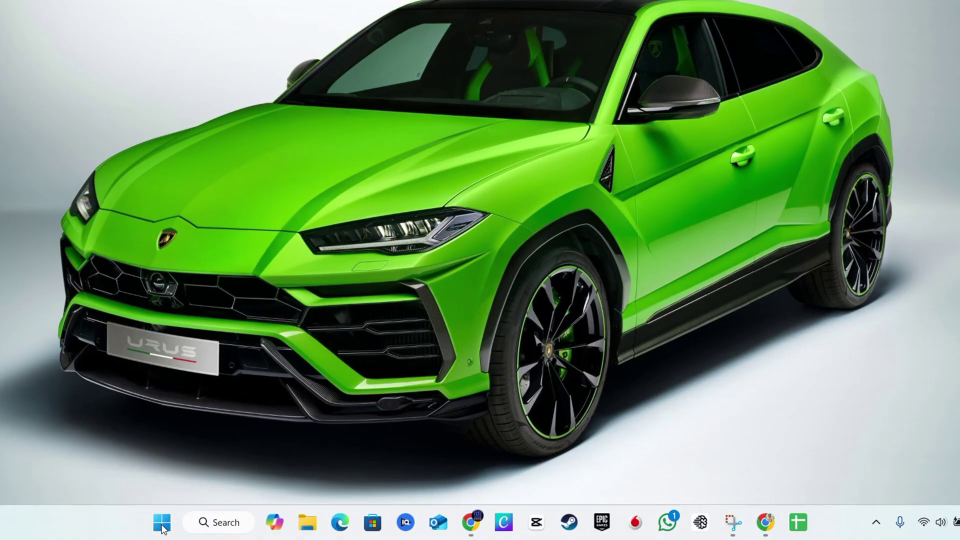
pyautogui.rightClick(211, 524)
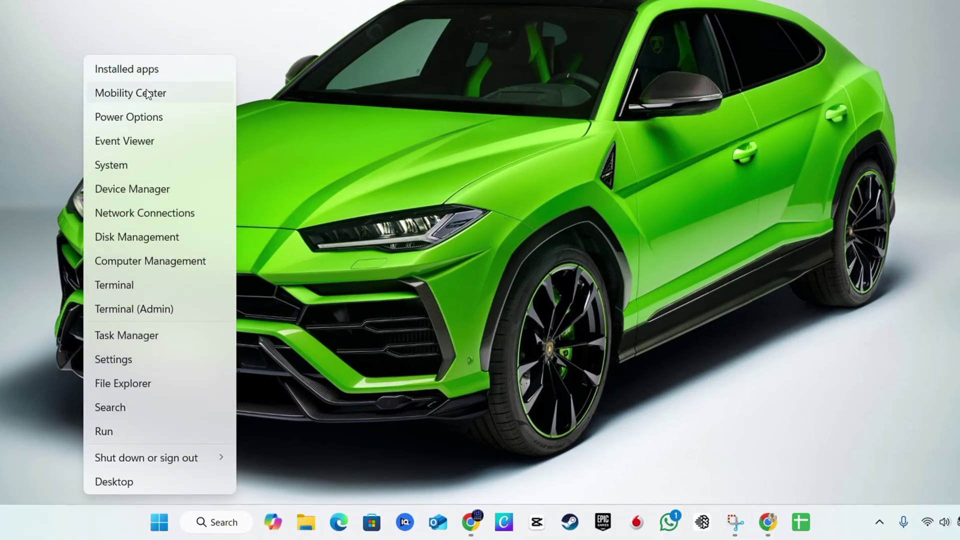
pyautogui.click(151, 70)
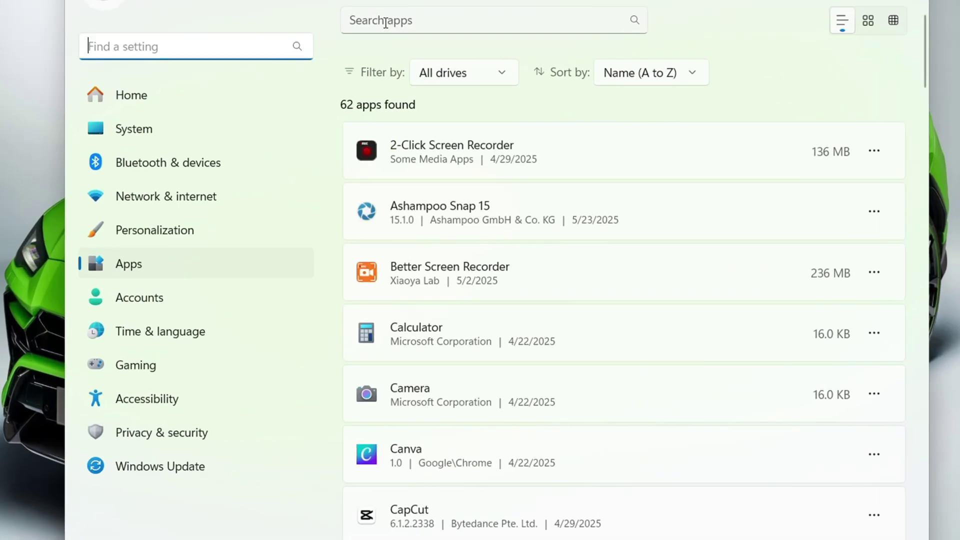
# Step: Search 'sheets', uninstall it including its Chrome data, then close Settings
pyautogui.click(409, 86)
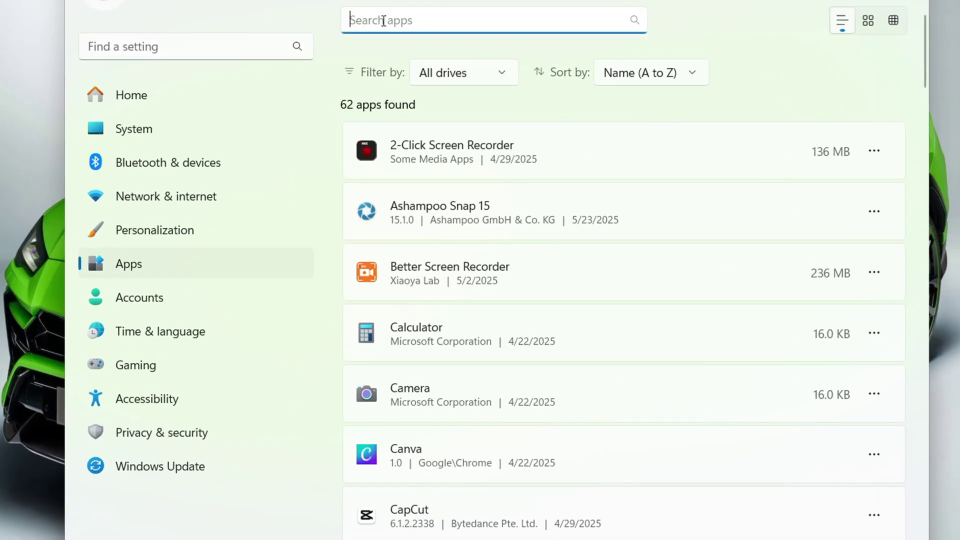
pyautogui.write('sheets')
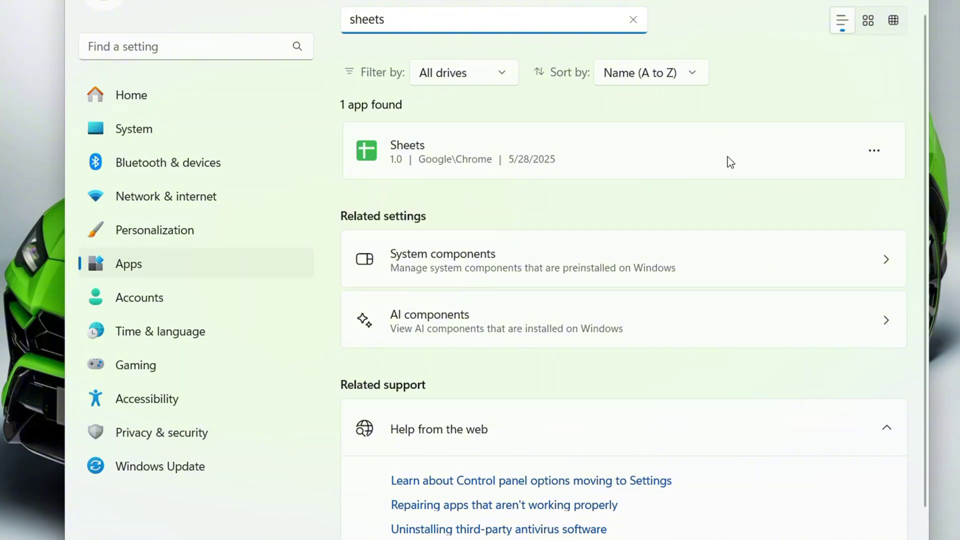
pyautogui.click(875, 152)
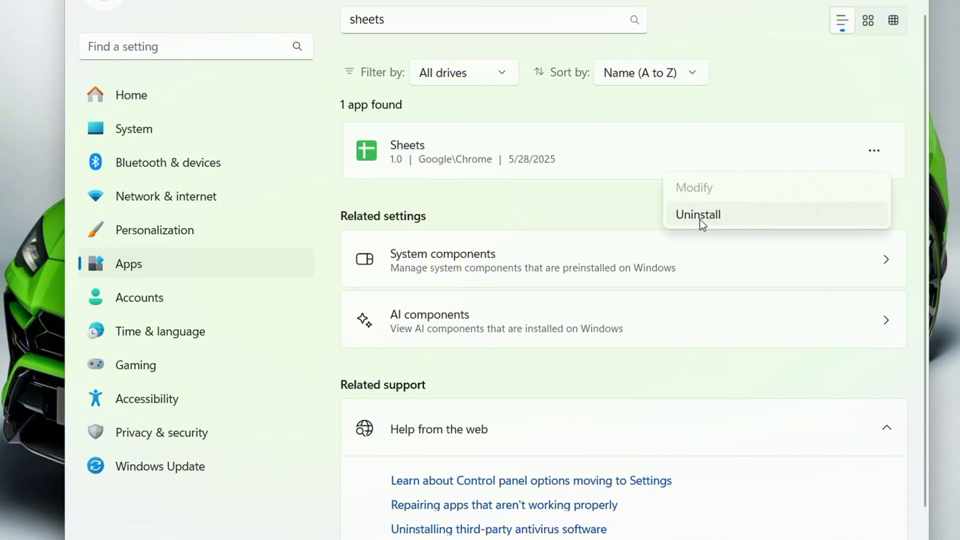
pyautogui.click(701, 220)
pyautogui.click(835, 241)
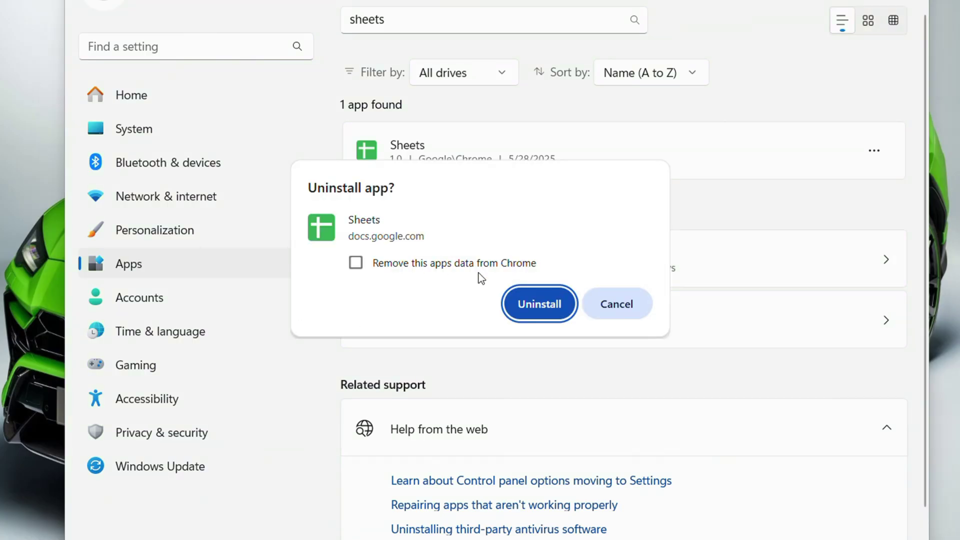
pyautogui.click(356, 263)
pyautogui.click(515, 302)
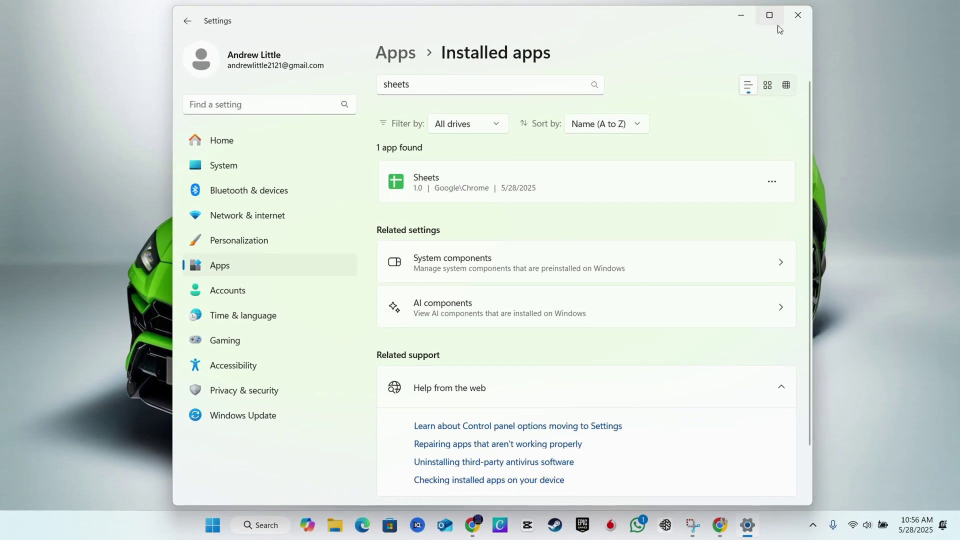
pyautogui.click(797, 16)
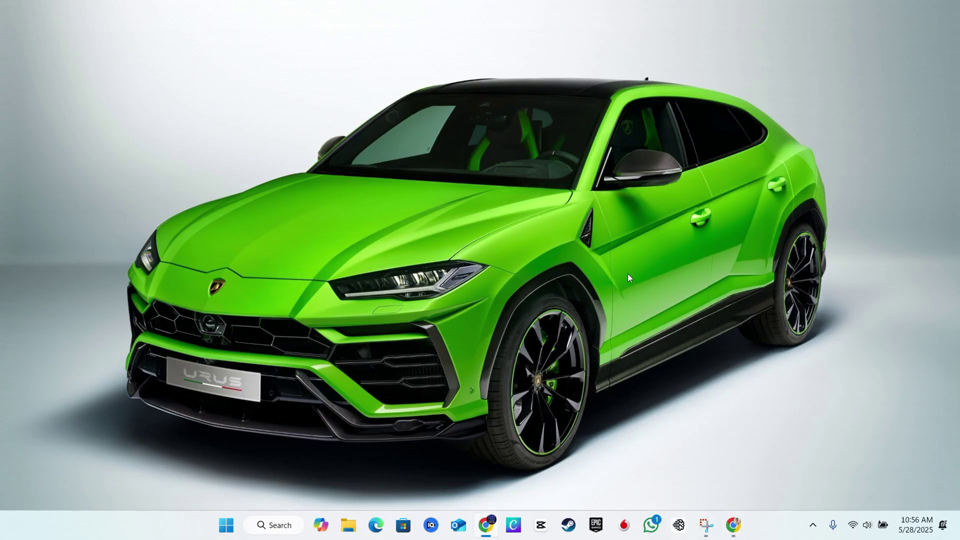
# Step: Launch Chrome, go to Google Sheets through the apps grid, and open the Untitled spreadsheet
pyautogui.click(734, 536)
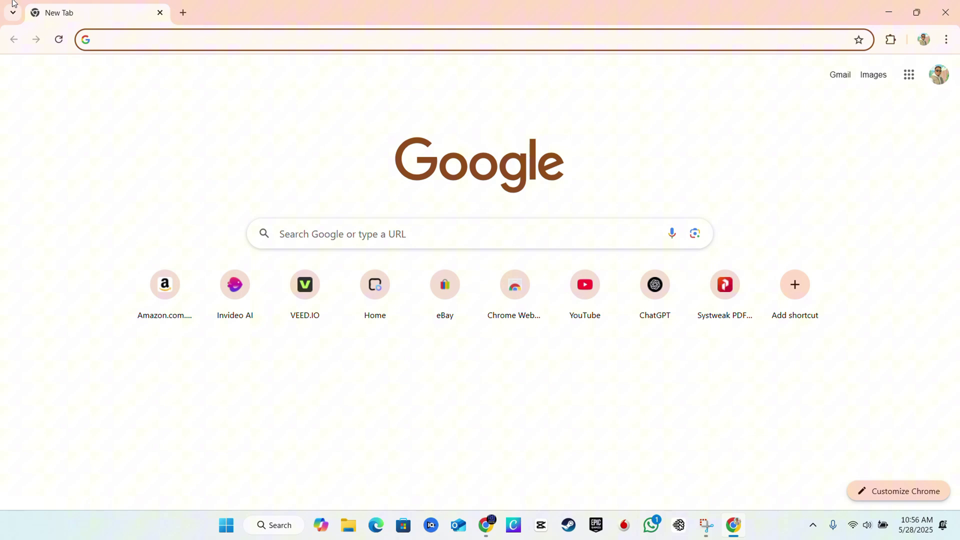
pyautogui.click(909, 74)
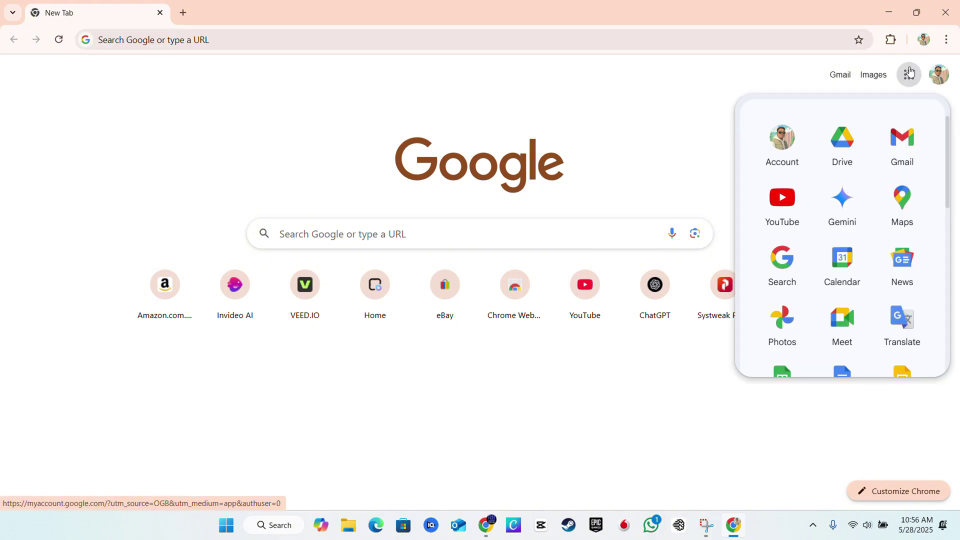
pyautogui.scroll(-3, 782, 199)
pyautogui.click(787, 199)
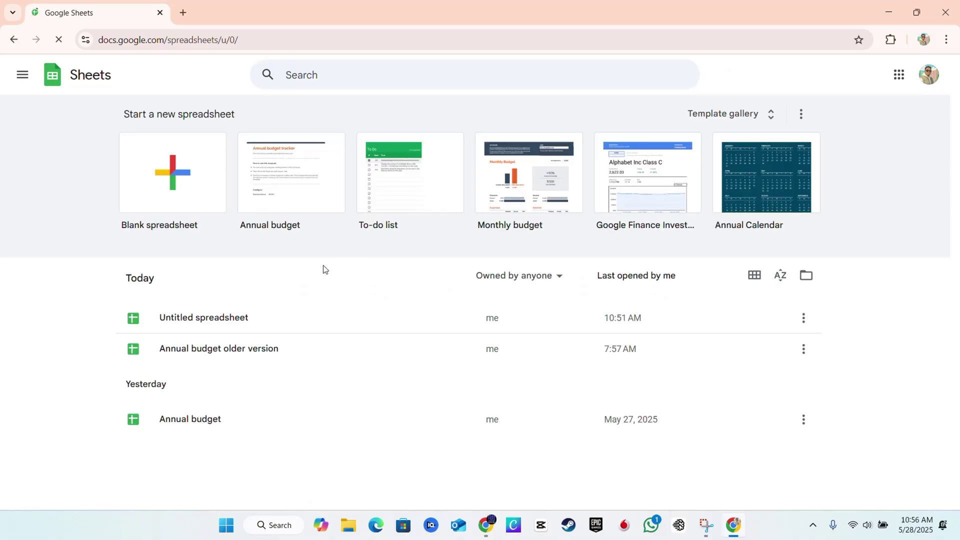
pyautogui.click(199, 321)
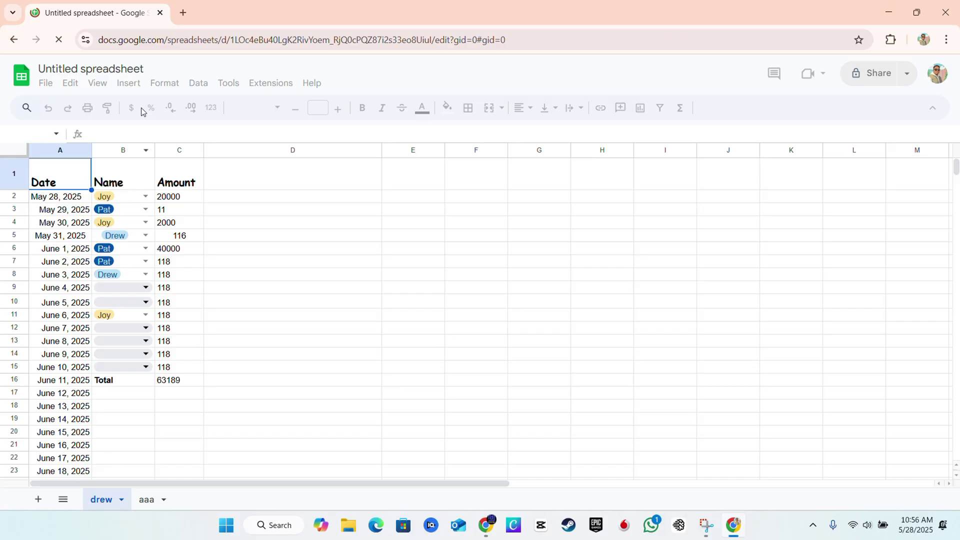
# Step: Rename the spreadsheet title to 'test'
pyautogui.click(104, 67)
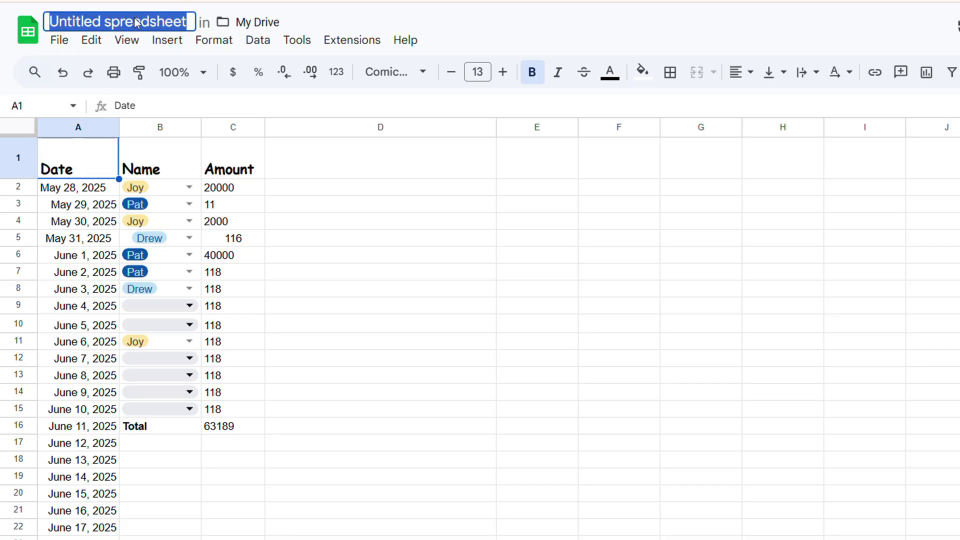
pyautogui.write('test')
pyautogui.press('Return')
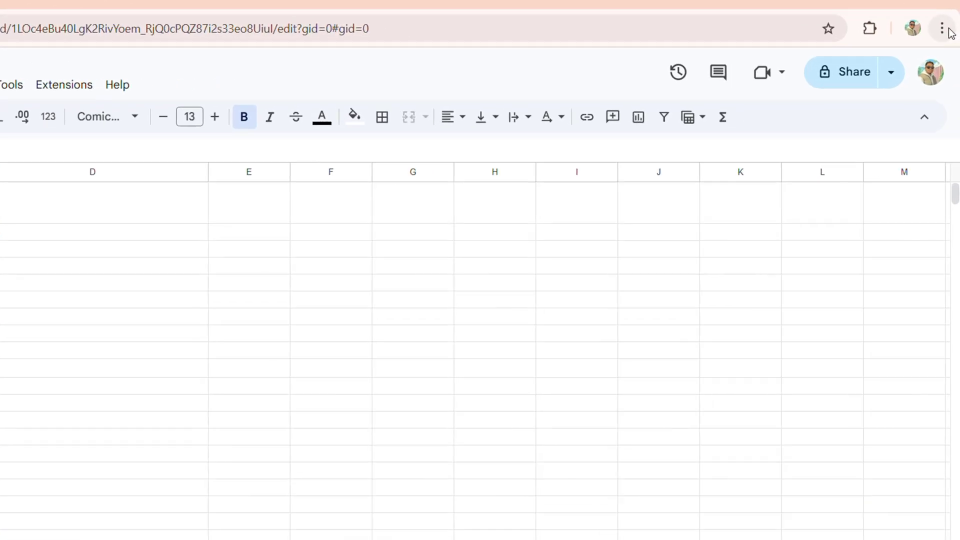
# Step: Create a Chrome shortcut for the spreadsheet, trimming its name to just 'test'
pyautogui.click(943, 29)
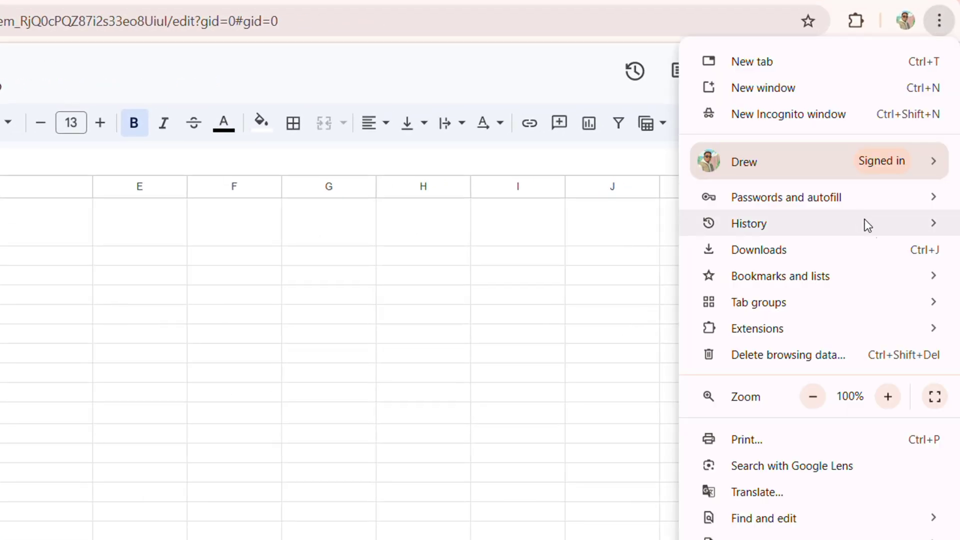
pyautogui.moveTo(754, 400)
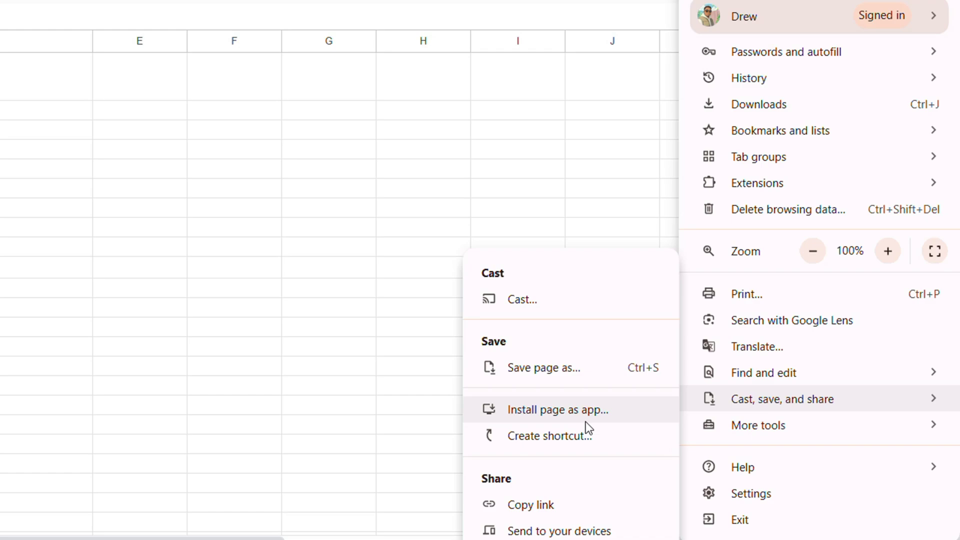
pyautogui.click(570, 443)
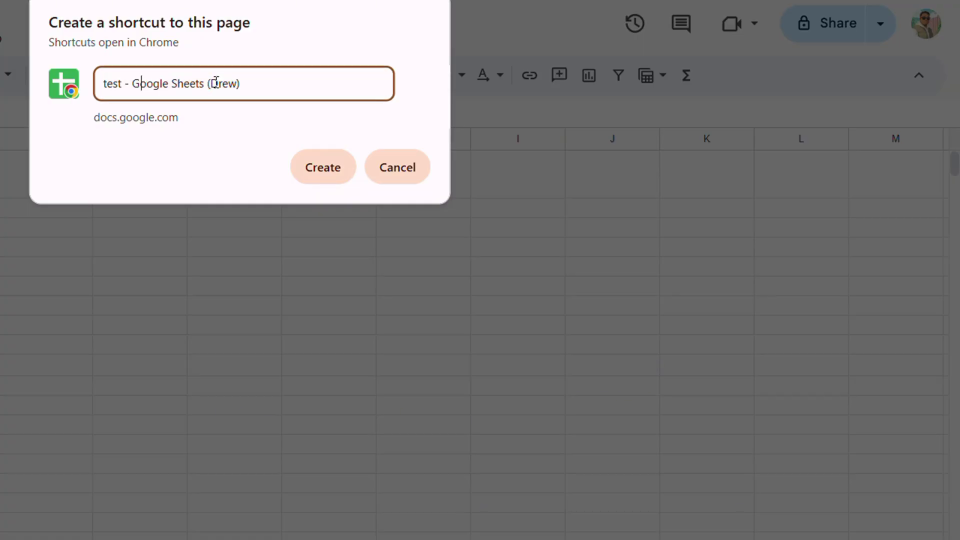
pyautogui.moveTo(264, 82); pyautogui.dragTo(130, 91)
pyautogui.press('BackSpace')
pyautogui.press('BackSpace')
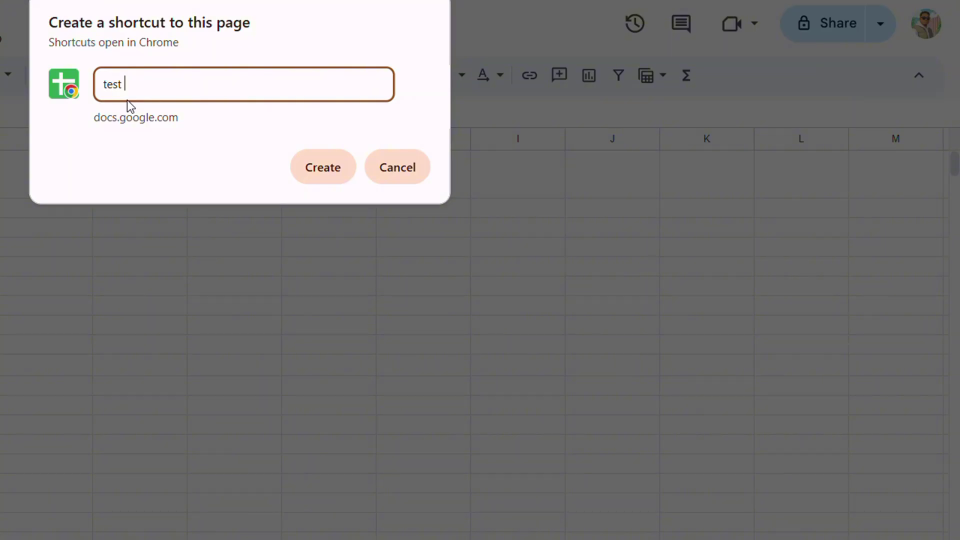
pyautogui.click(308, 170)
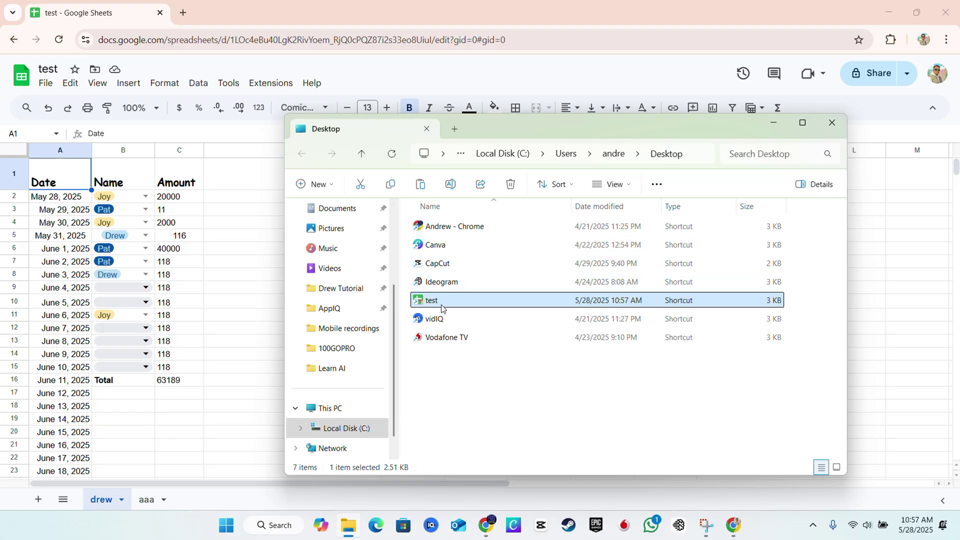
# Step: Close the File Explorer Desktop folder window
pyautogui.click(833, 124)
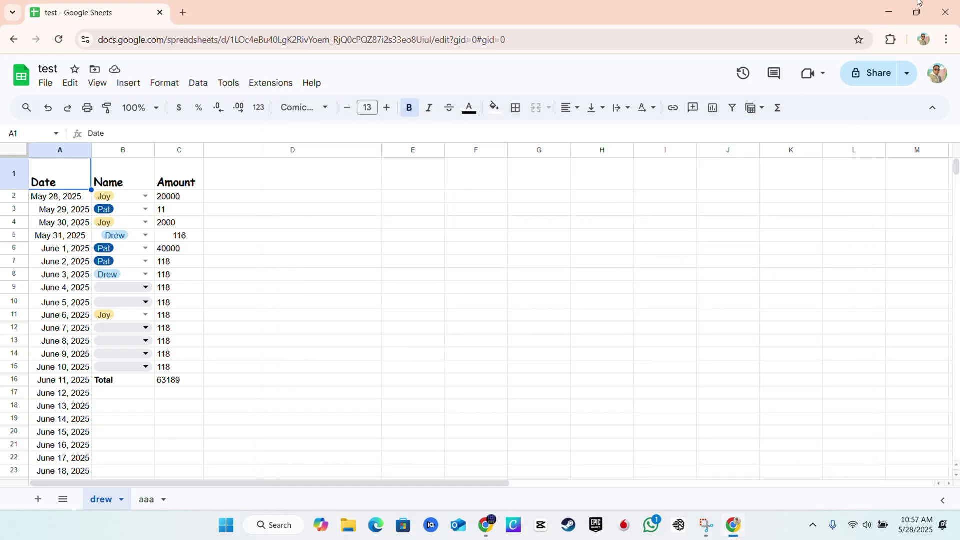
pyautogui.click(946, 16)
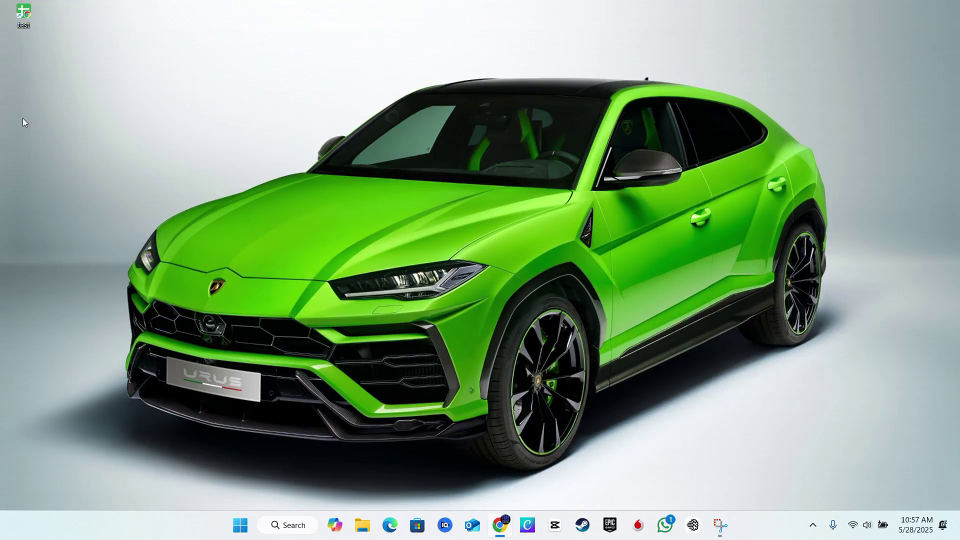
pyautogui.doubleClick(24, 15)
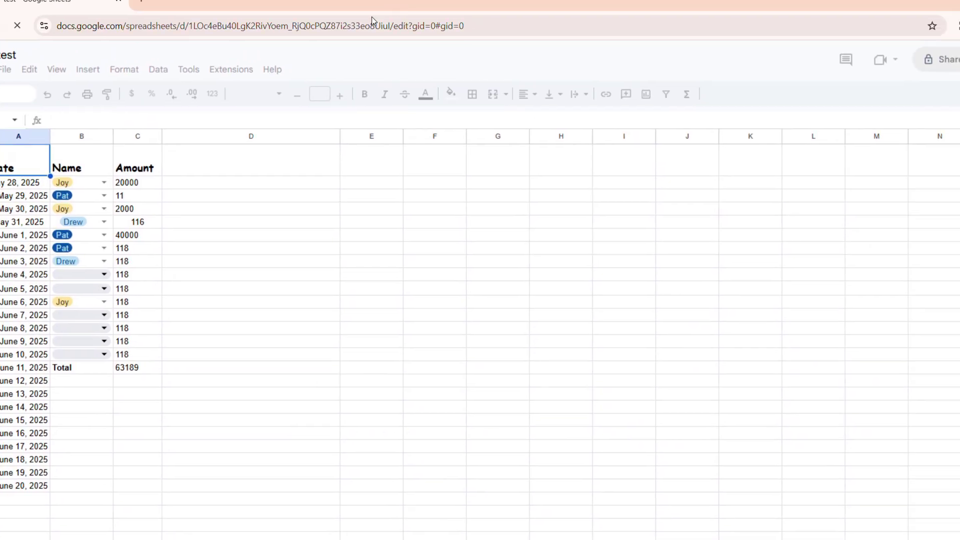
pyautogui.moveTo(372, 16); pyautogui.dragTo(293, 61)
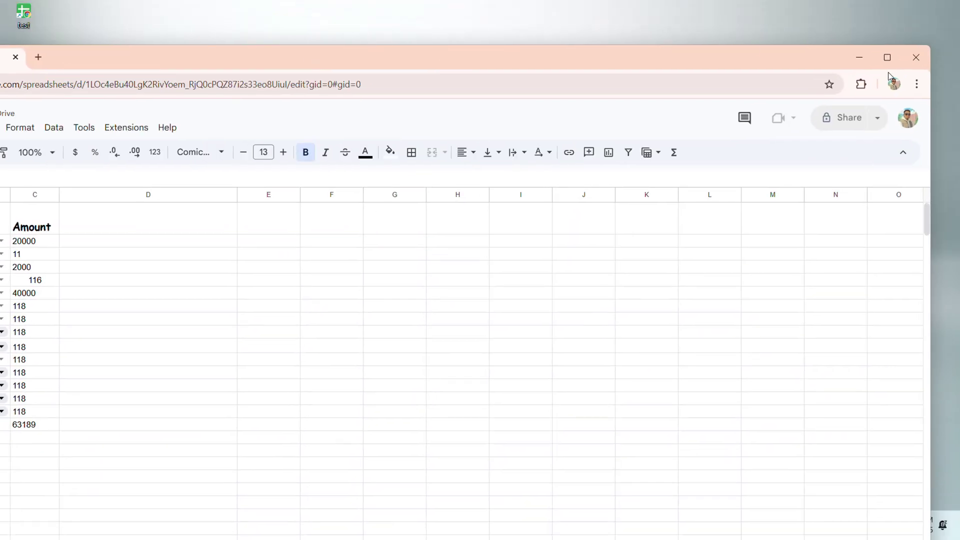
pyautogui.click(887, 56)
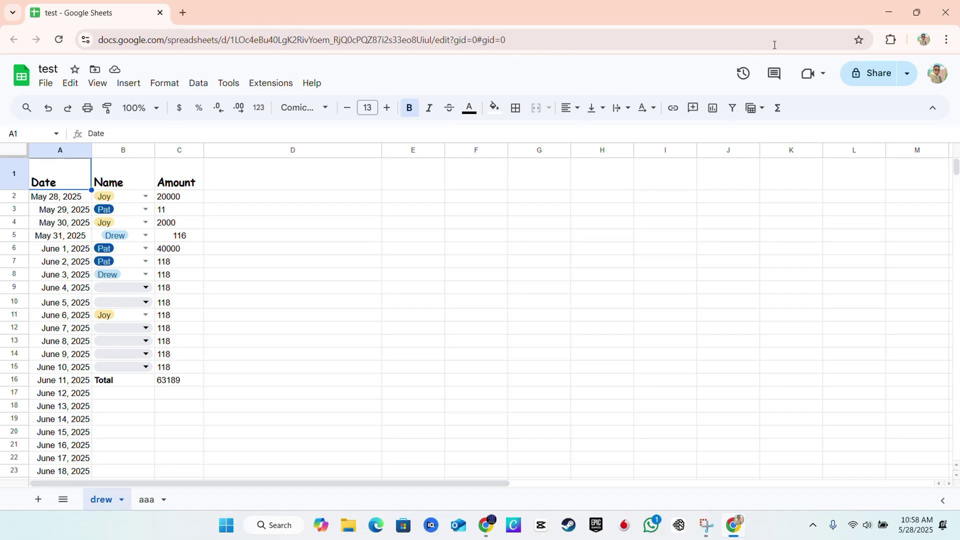
pyautogui.click(946, 18)
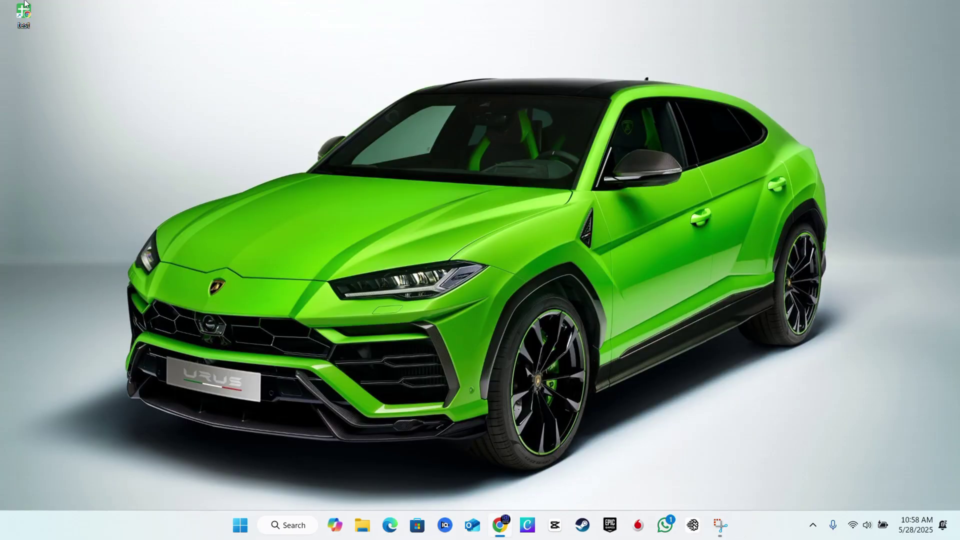